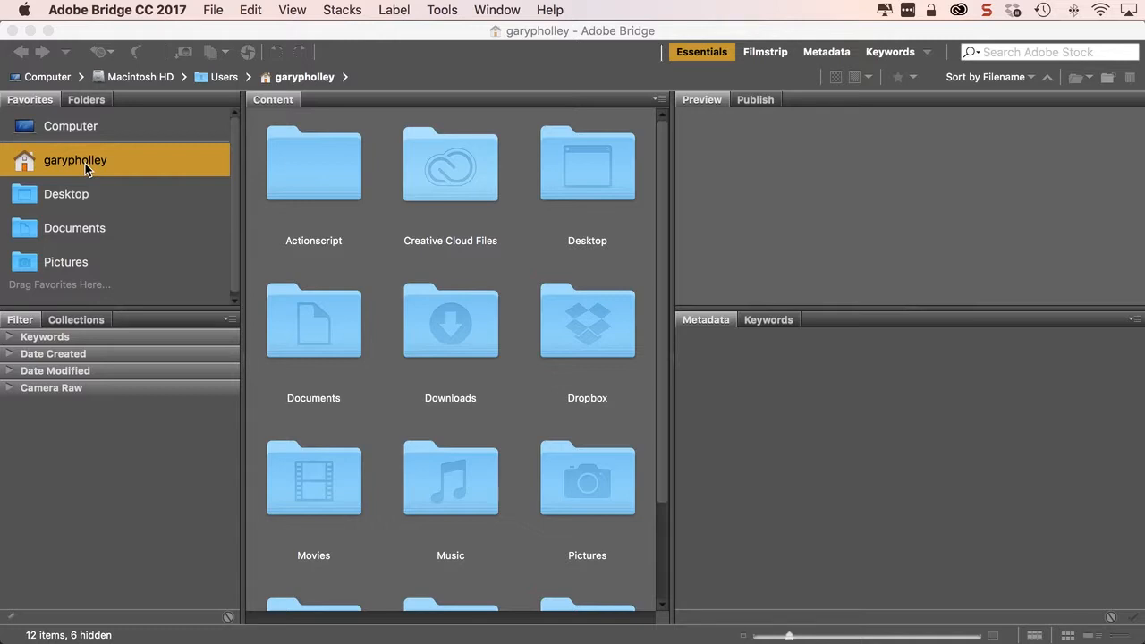
Collapse the Computer branch of the folder tree and open the Daytona folder on the Desktop.
left_click(89, 101)
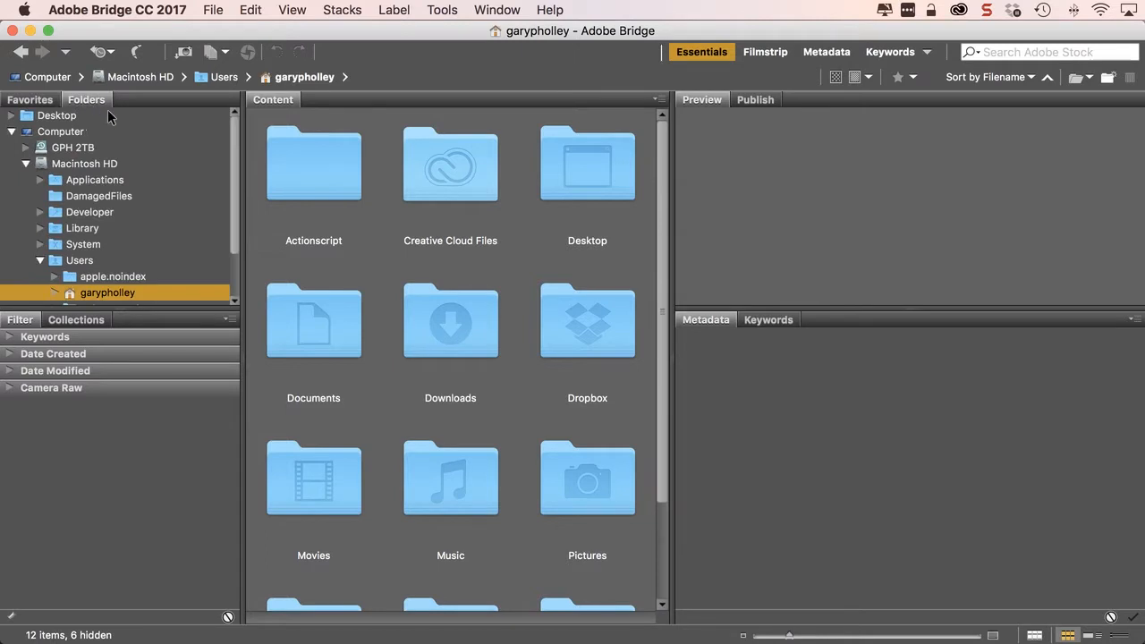
left_click(10, 132)
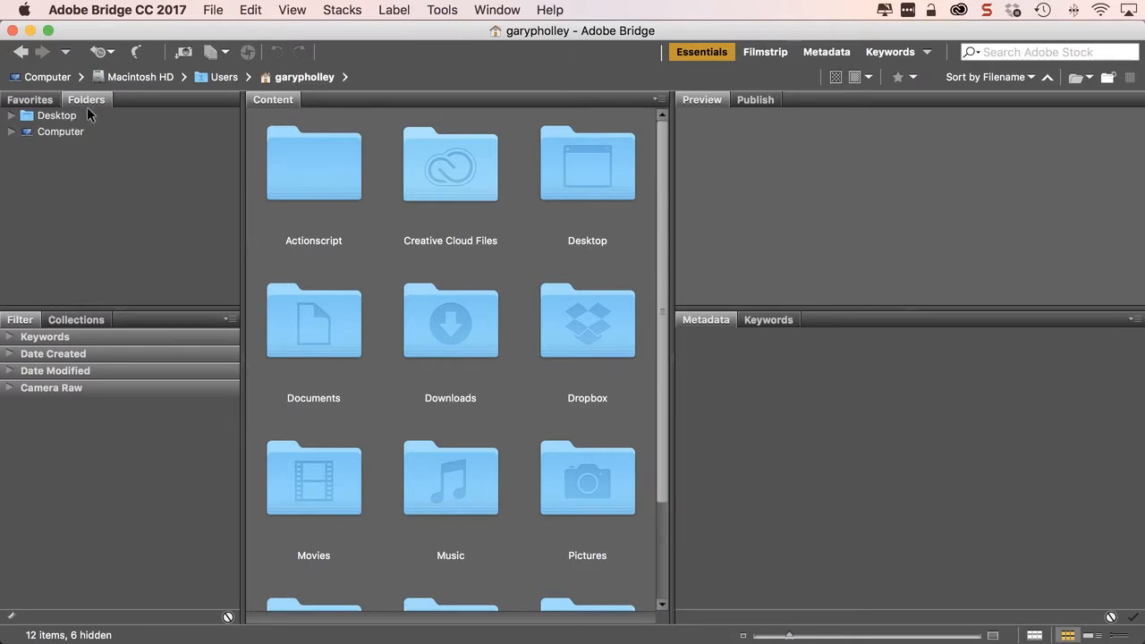
left_click(74, 116)
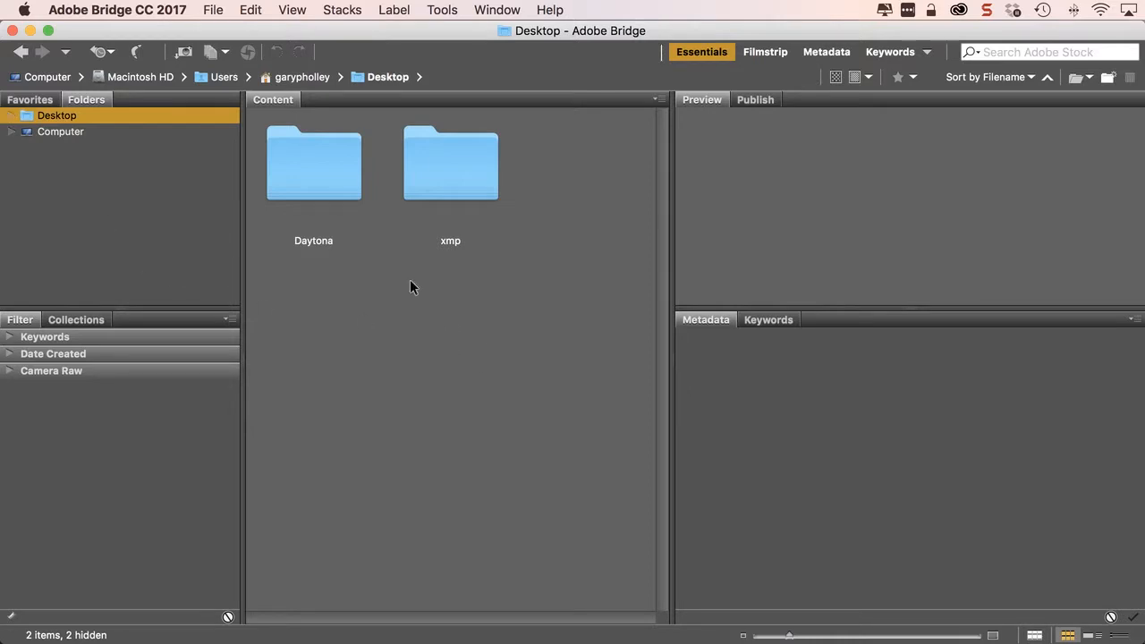
double_click(316, 161)
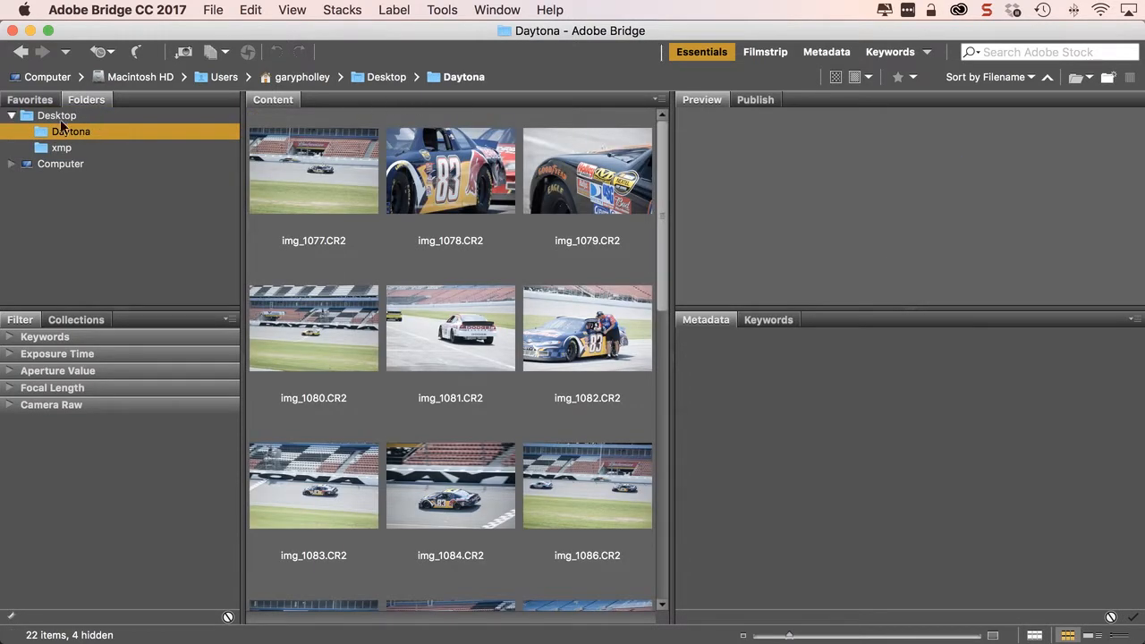
Reduce the thumbnails to four per row and preview the images img_1077.CR2 through img_1080.CR2 one by one.
left_click(340, 156)
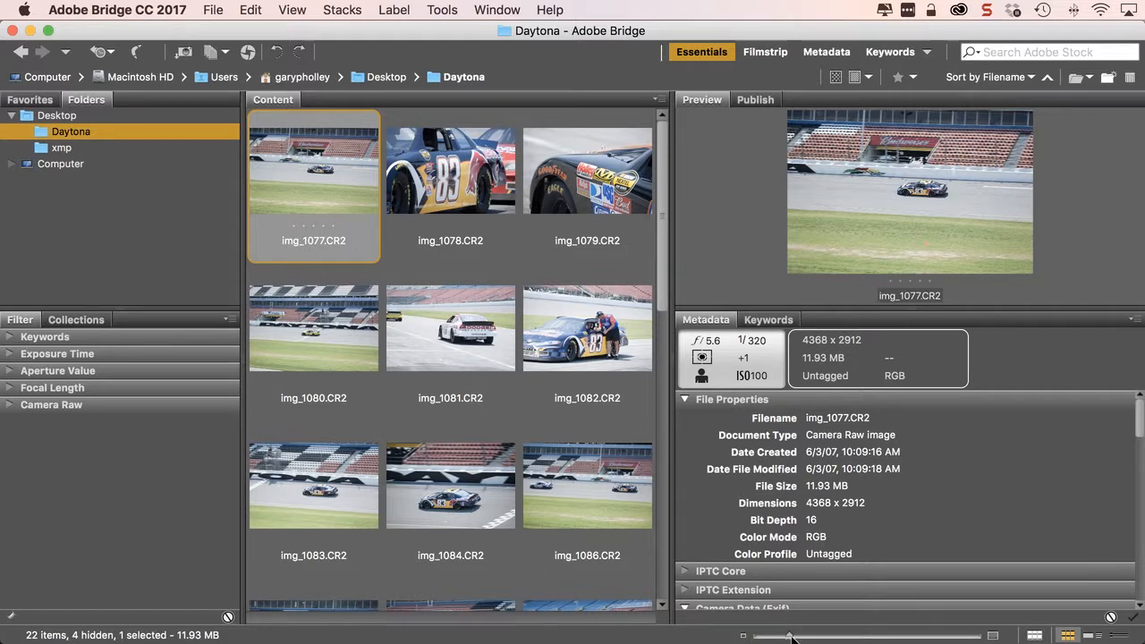
mouse_move(789, 637)
left_mouse_down()
mouse_move(923, 632)
mouse_move(784, 635)
left_mouse_up()
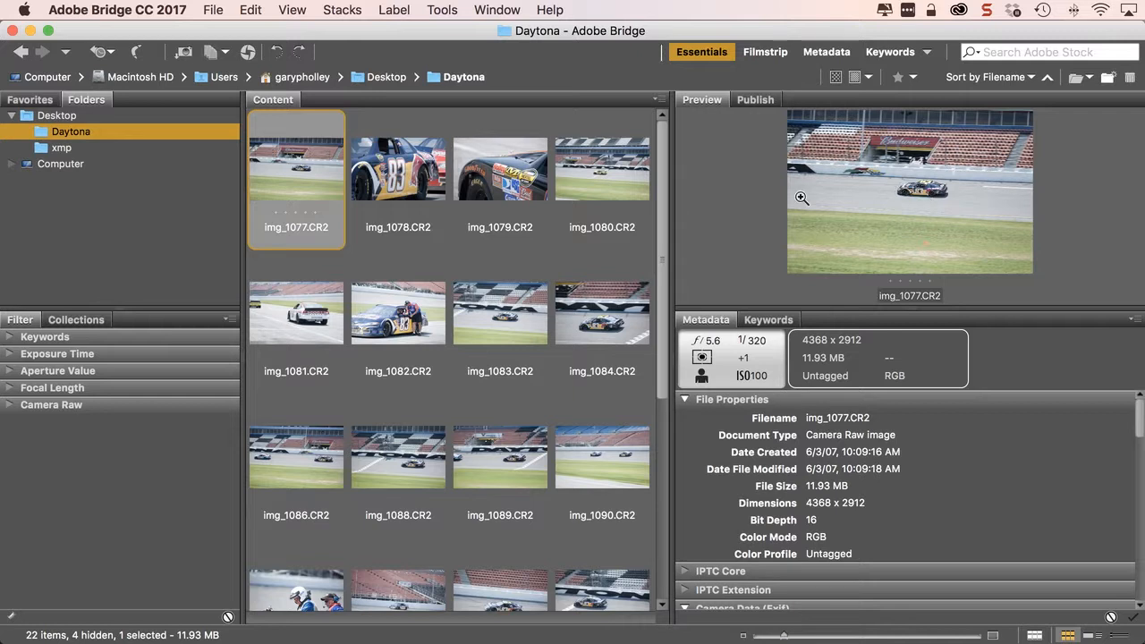
left_click(388, 168)
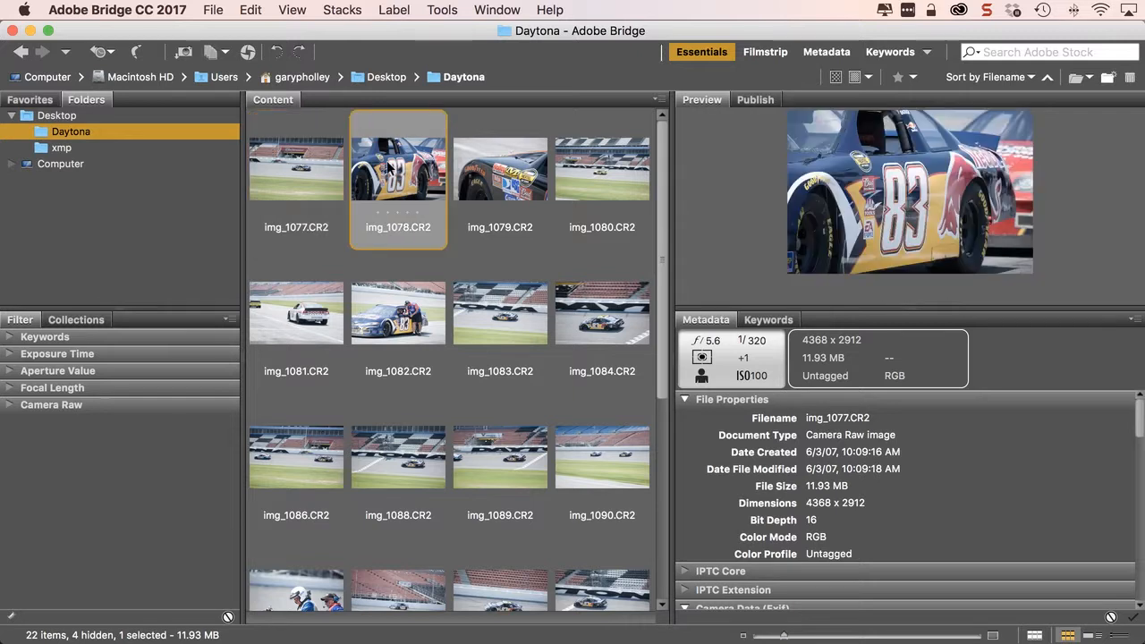
left_click(511, 168)
left_click(617, 173)
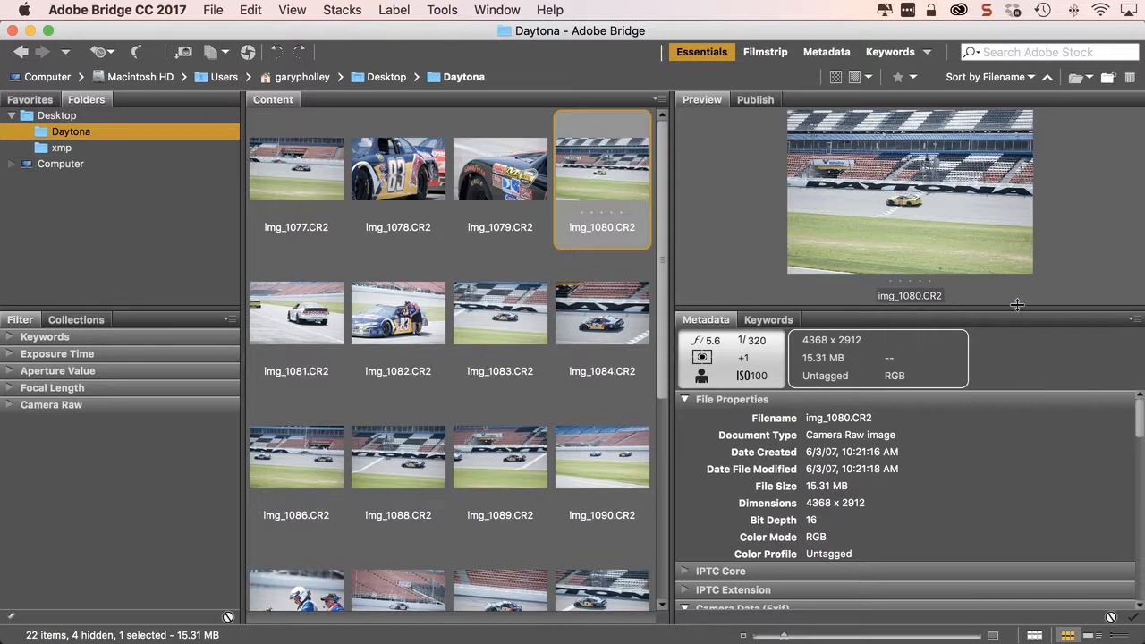
Make the image preview area taller and widen the thumbnail area slightly.
left_click_drag(1029, 309, 1032, 347)
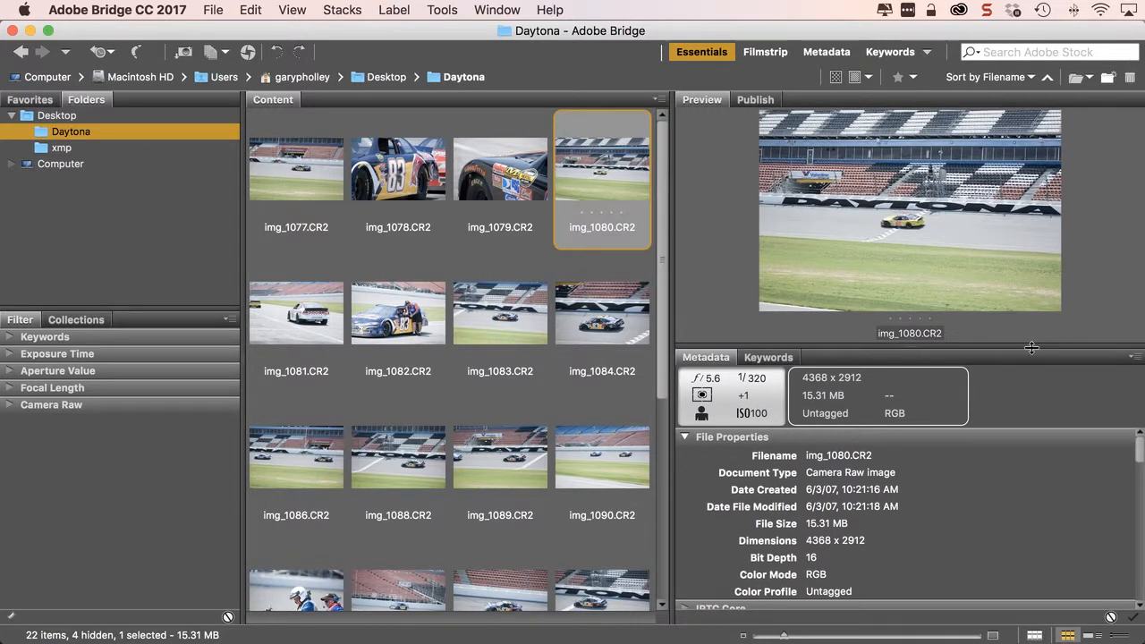
left_click_drag(1030, 348, 1058, 362)
left_click_drag(670, 282, 653, 261)
left_click_drag(739, 256, 683, 257)
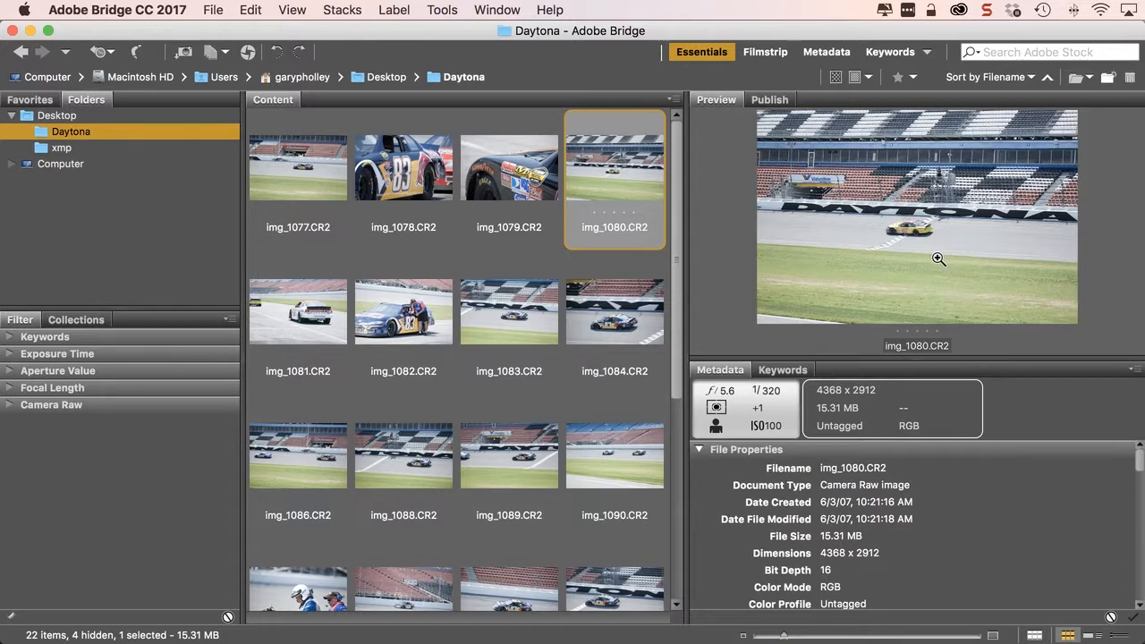
Select all images in the Daytona folder and start a Batch Rename on them.
left_click(274, 158)
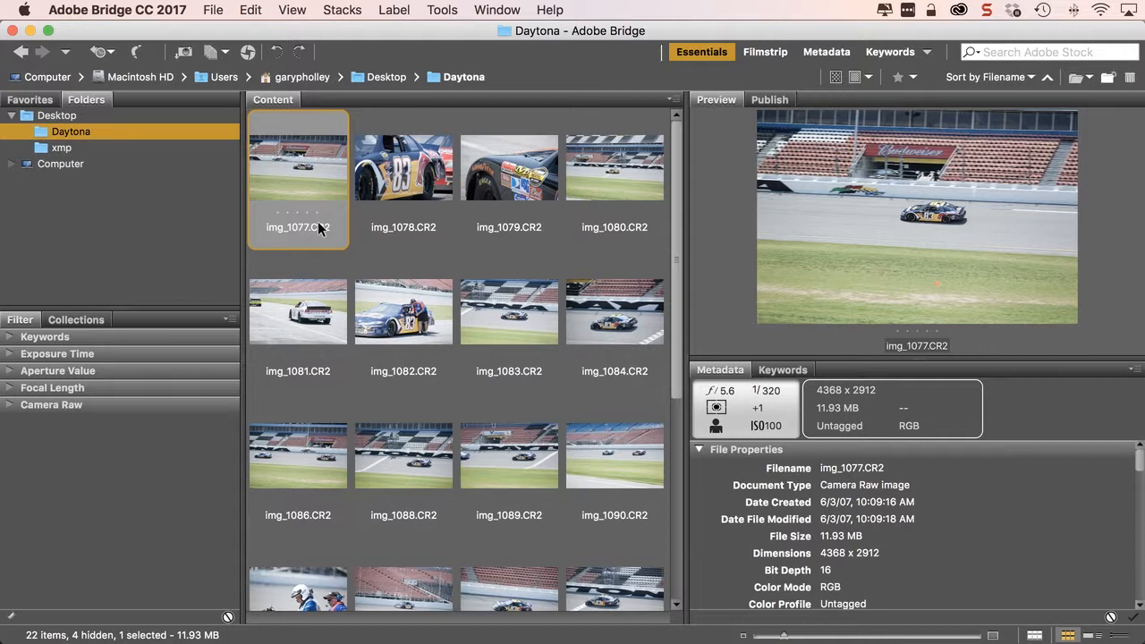
left_click(257, 9)
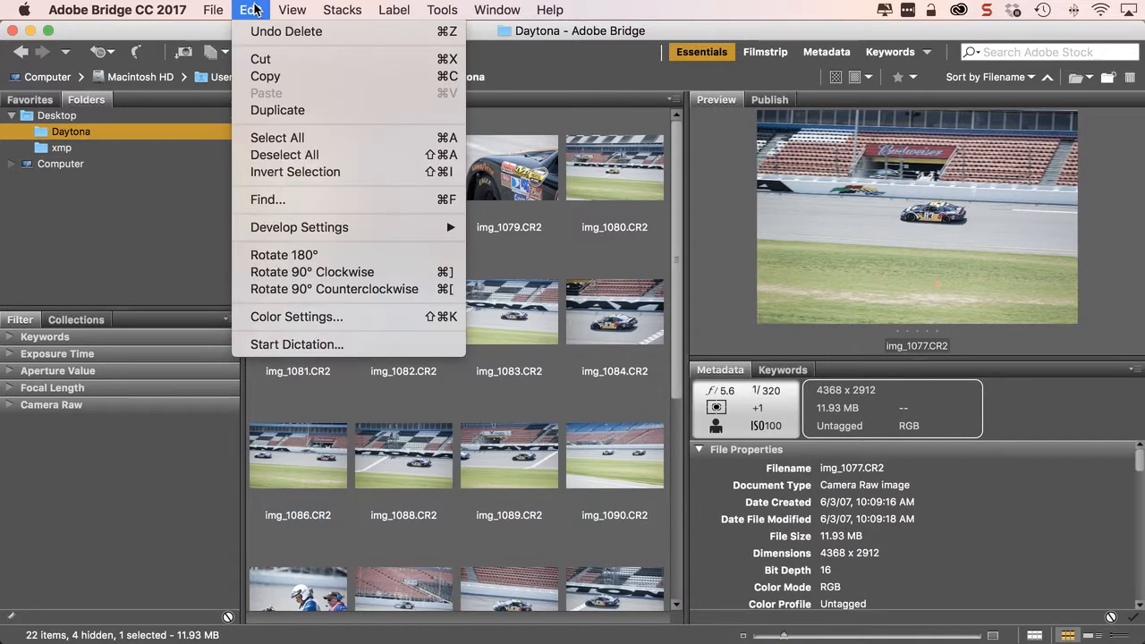
left_click(425, 146)
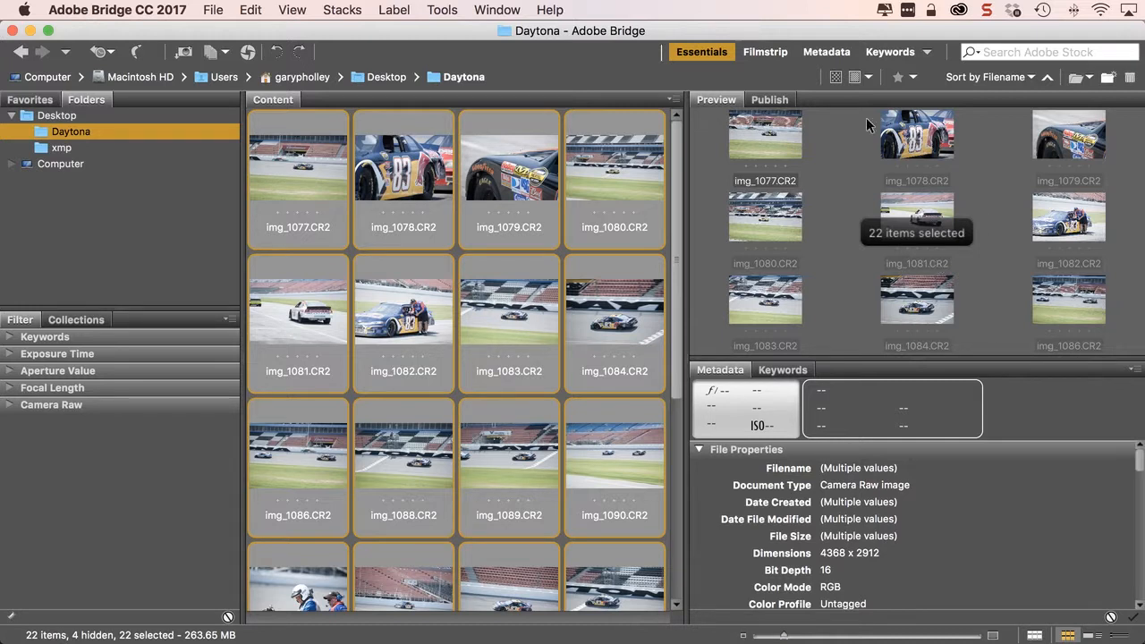
left_click(451, 10)
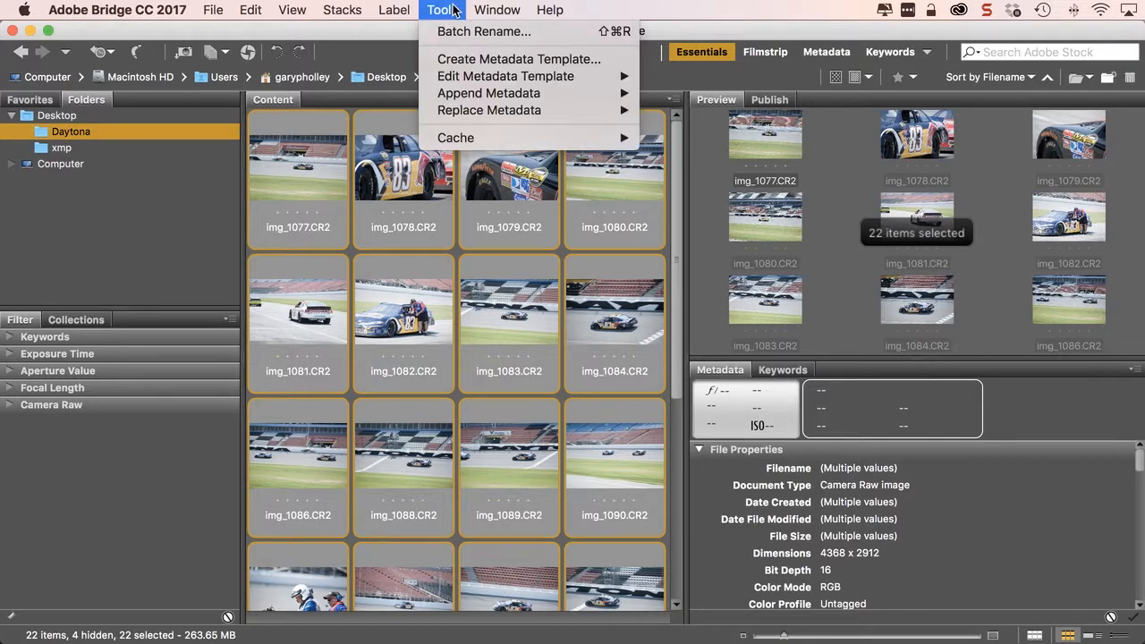
left_click(537, 36)
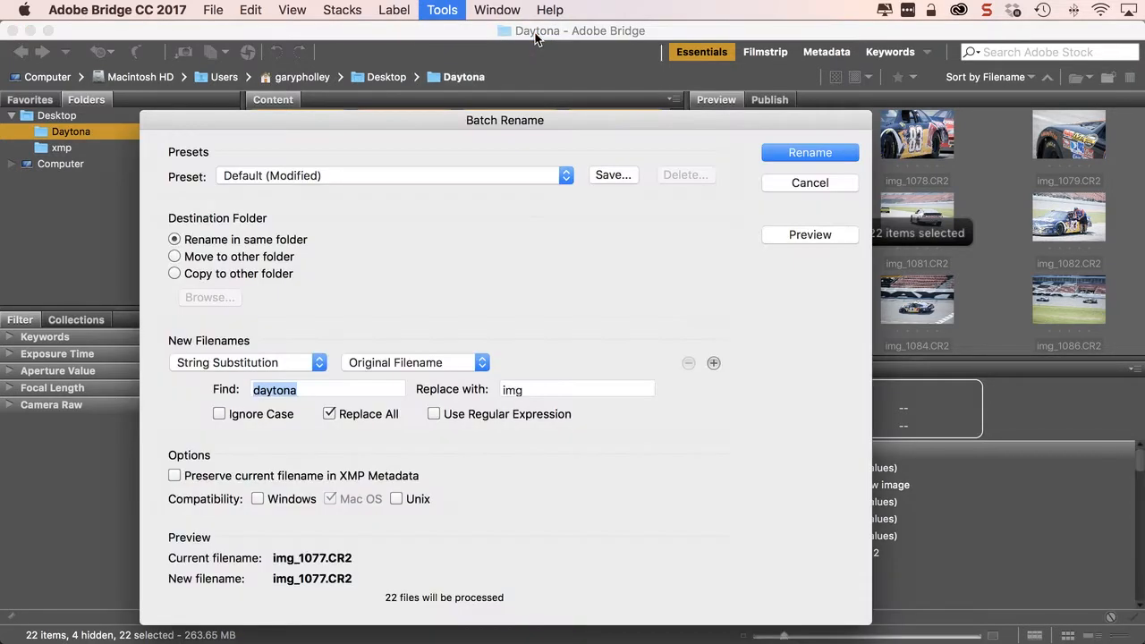
left_click_drag(492, 119, 536, 81)
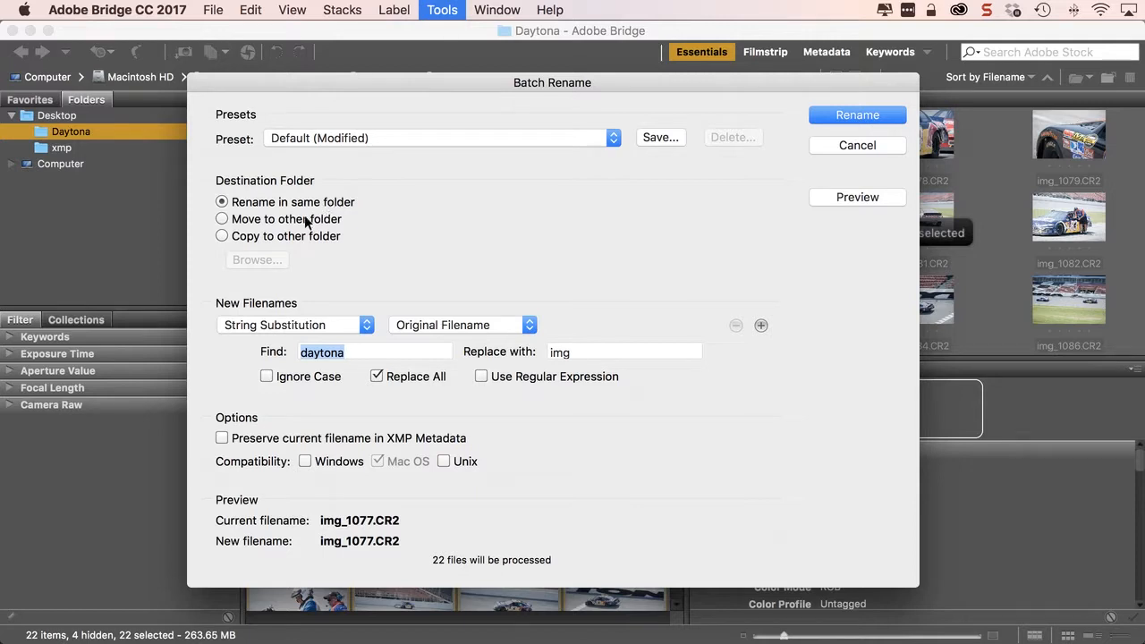
Replace the string substitution in the new filenames with the text "daytona".
left_click(340, 324)
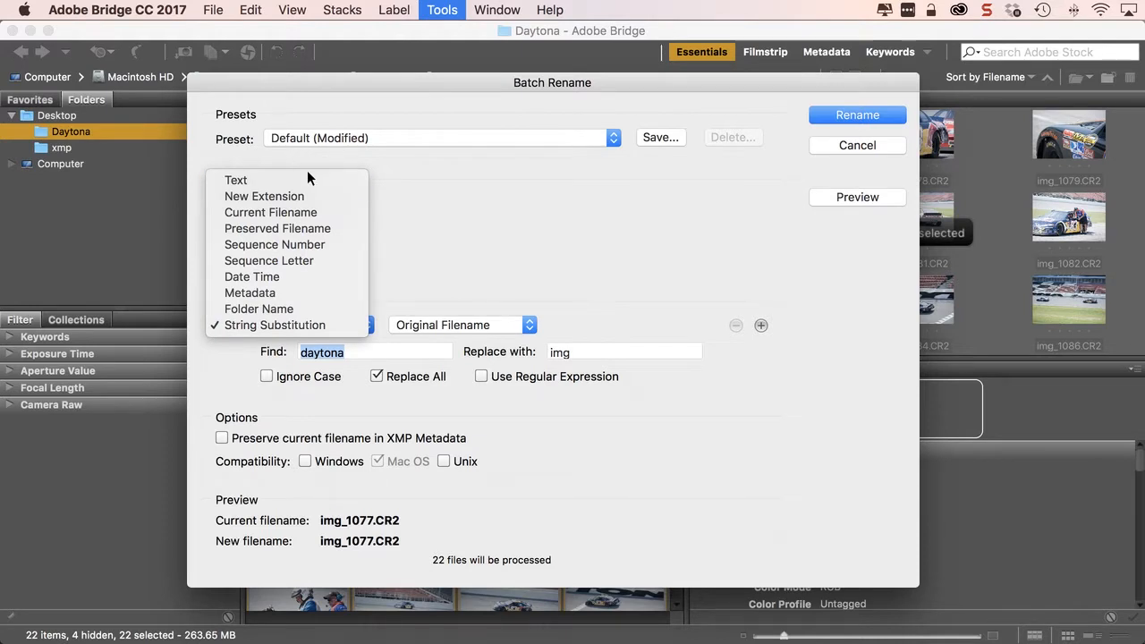
left_click(269, 217)
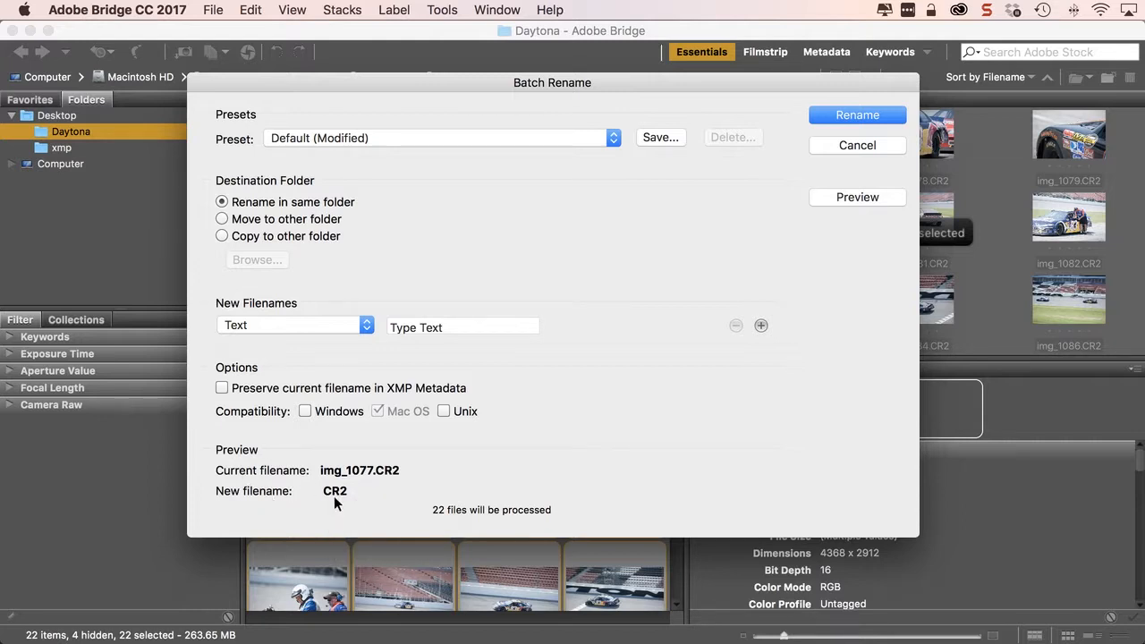
left_click(491, 325)
type("daytona")
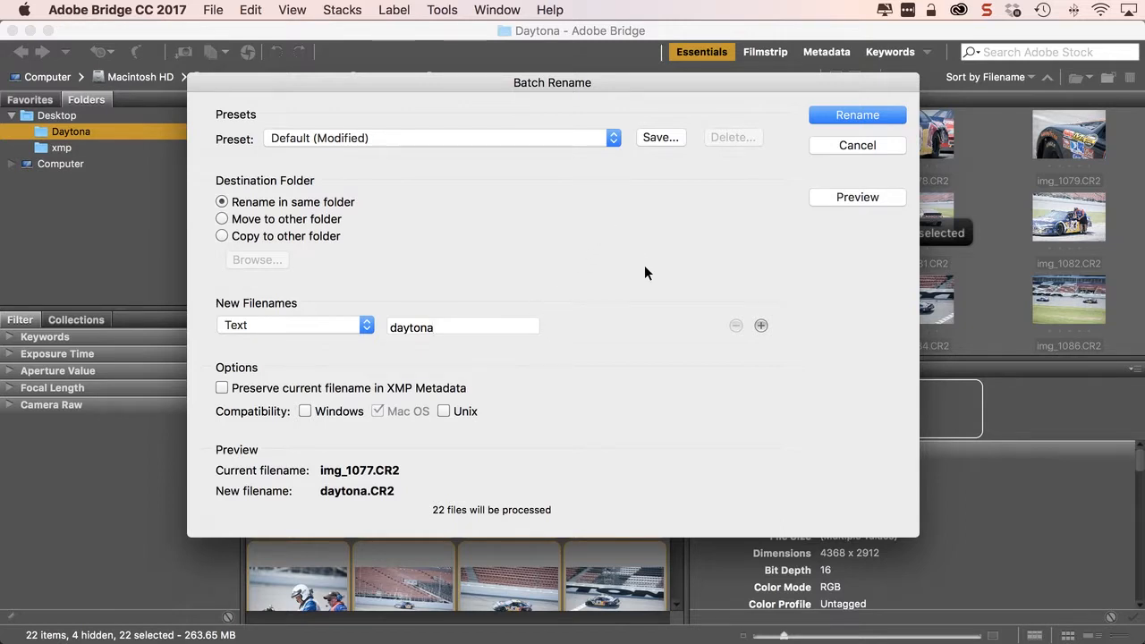
Add a Sequence Number component after the "daytona" text in the new filenames.
left_click(761, 325)
left_click(343, 354)
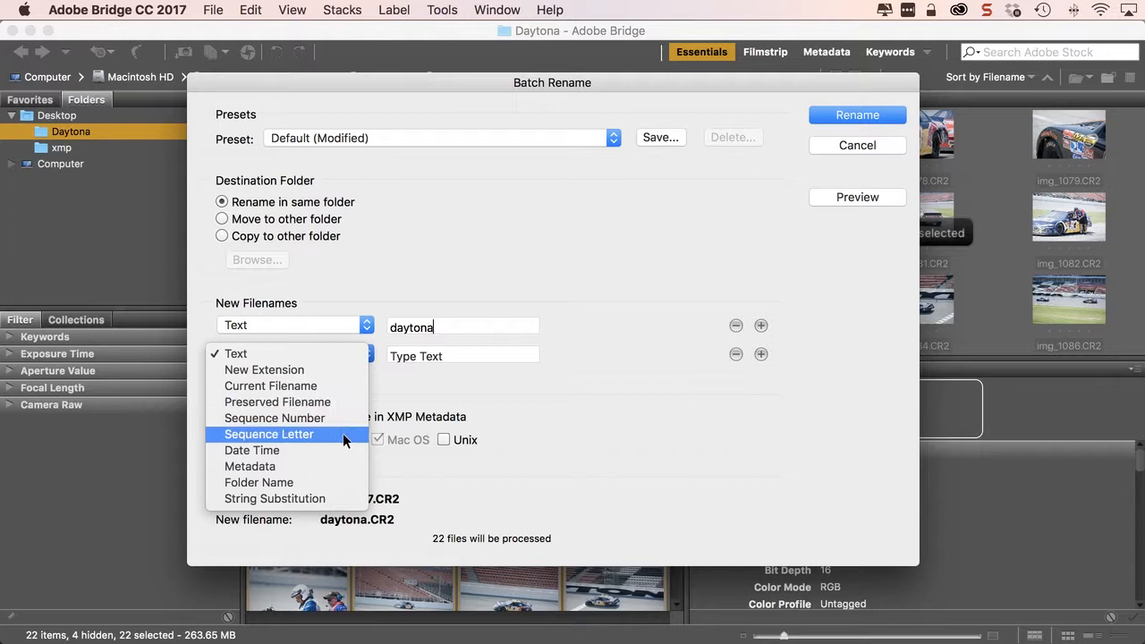
left_click(344, 416)
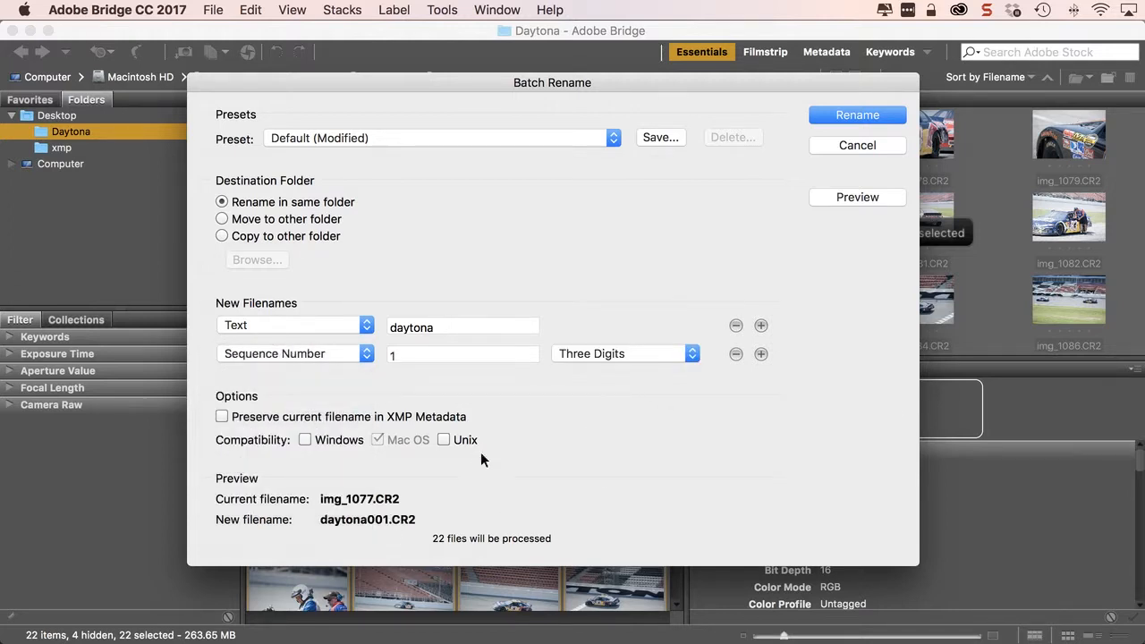
left_click(641, 351)
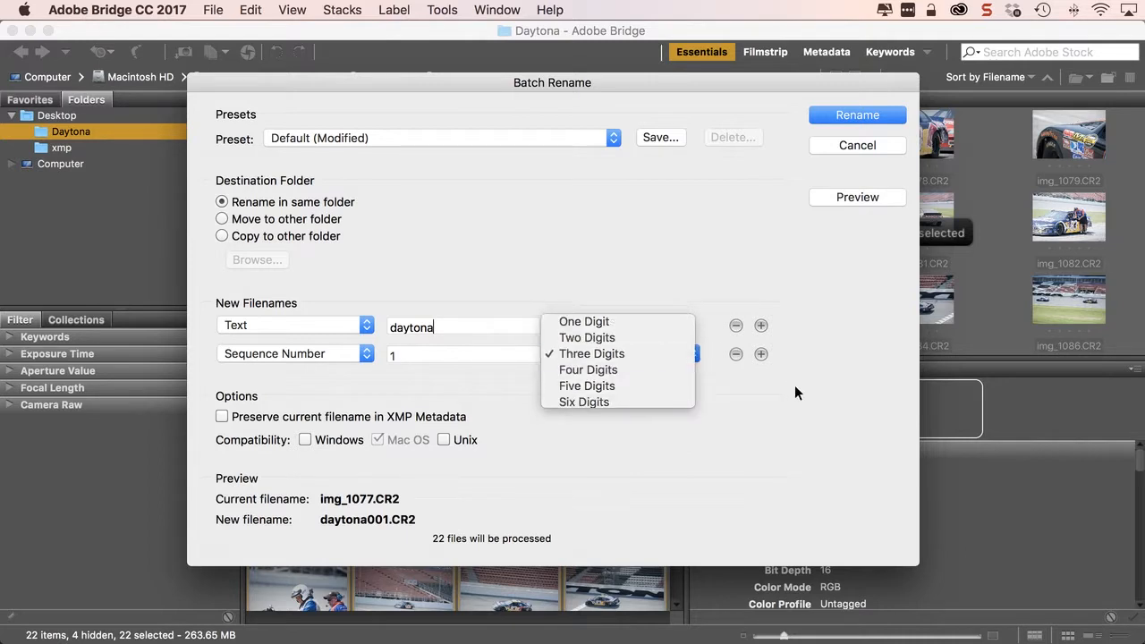
left_click(726, 372)
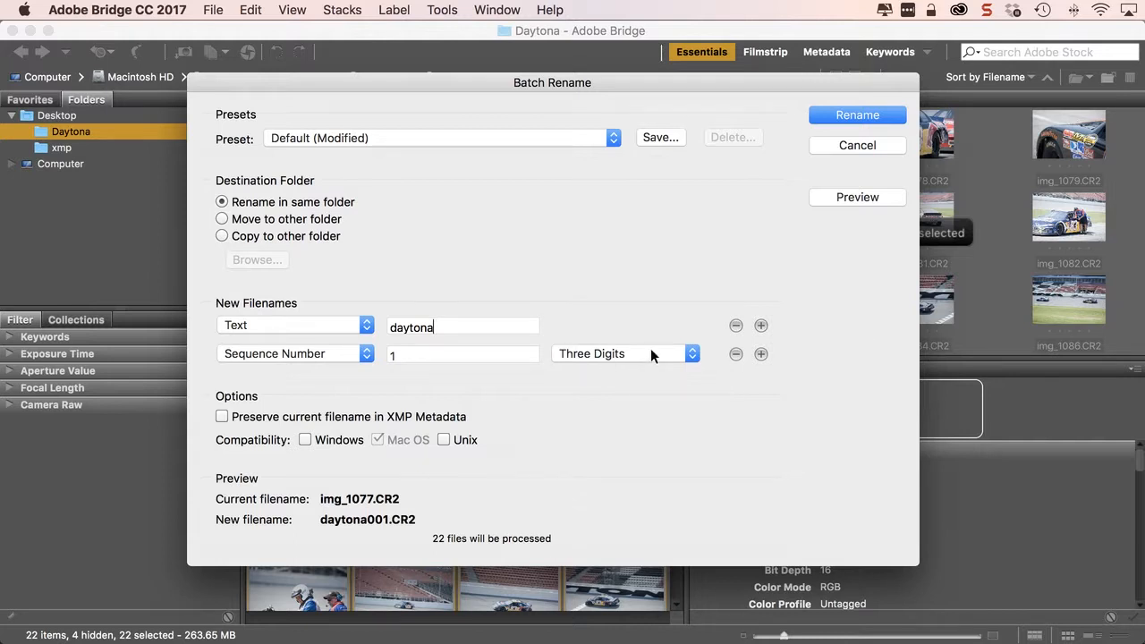
left_click(684, 354)
left_click(501, 380)
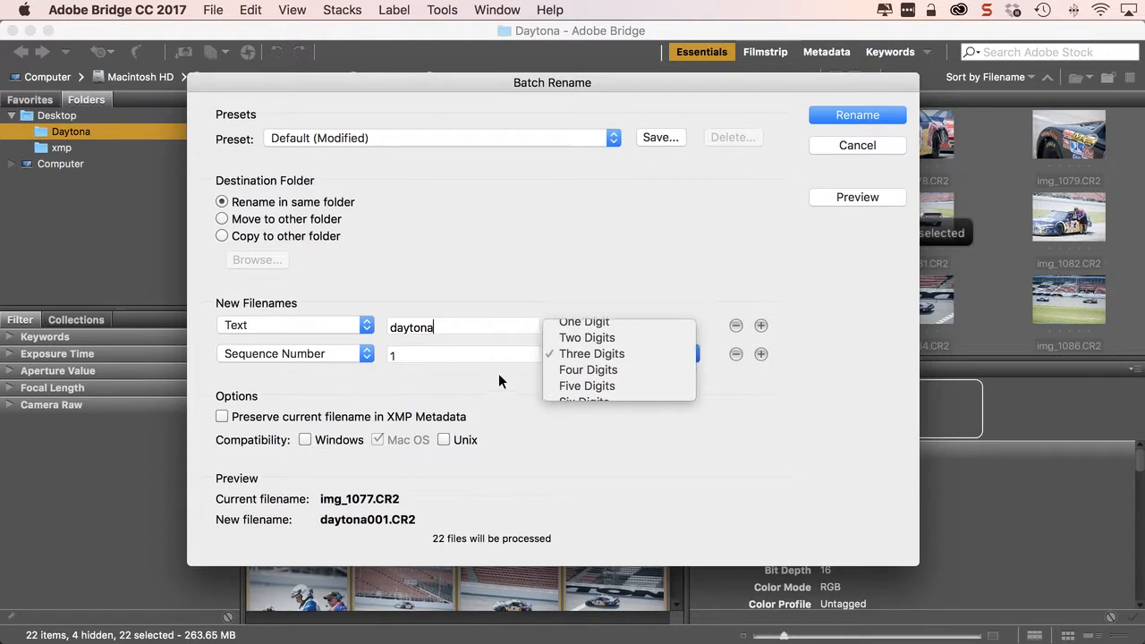
left_click(640, 353)
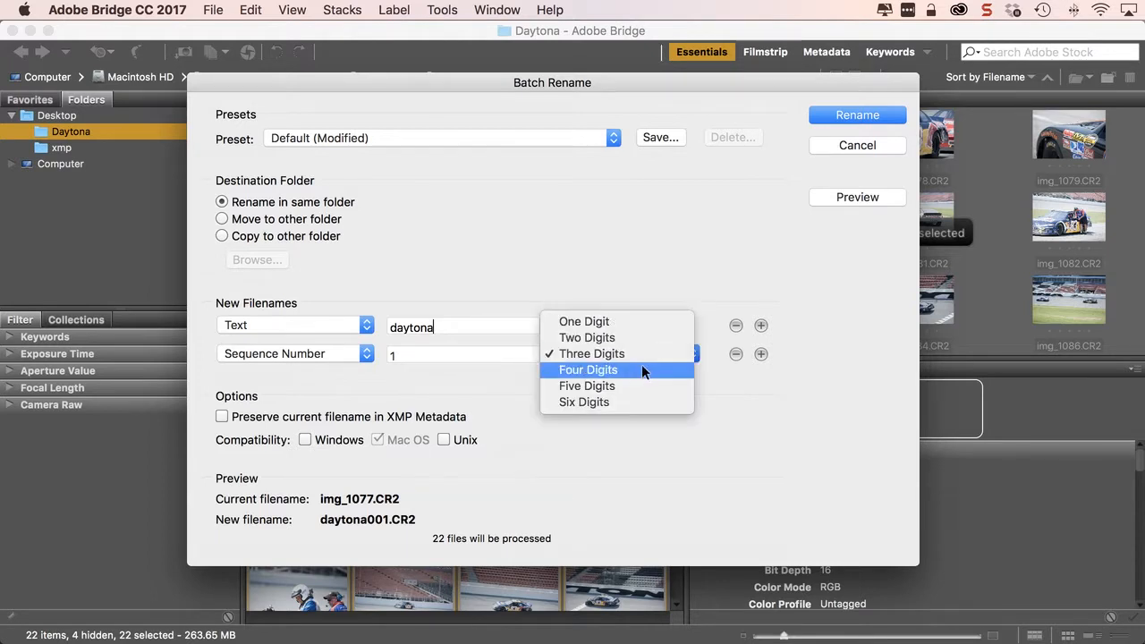
left_click(363, 394)
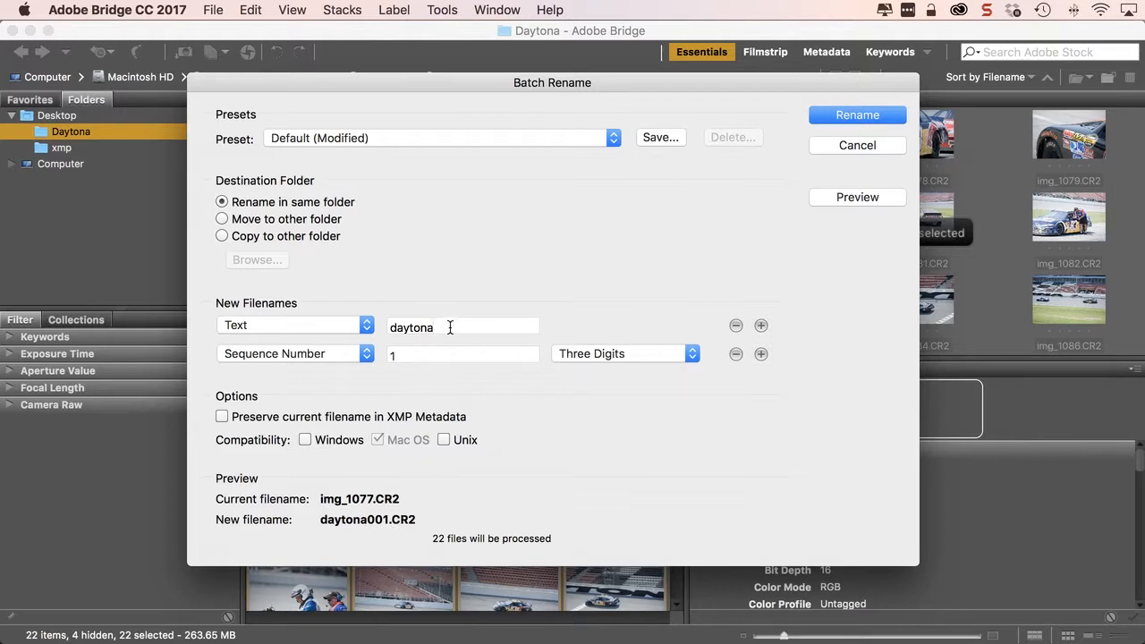
Append an underscore to the "daytona" text and set the starting sequence number to 1.
type("_")
left_click(393, 354)
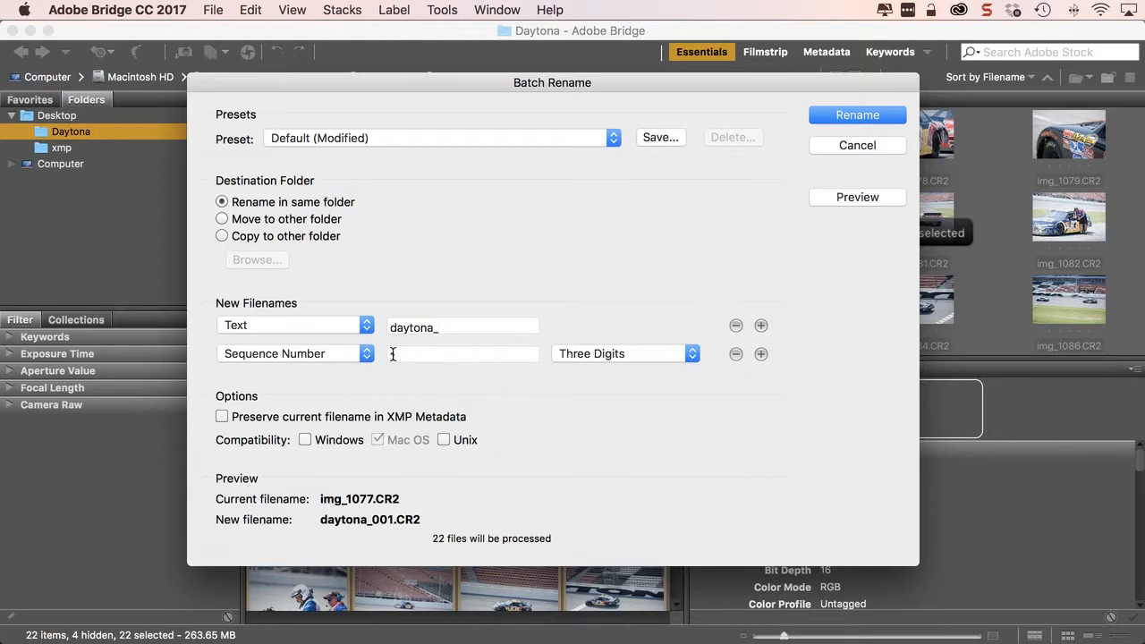
type("9")
left_click_drag(422, 355, 380, 352)
type("1")
Preserve the current filenames in XMP metadata and run the batch rename.
left_click(223, 416)
left_click(887, 112)
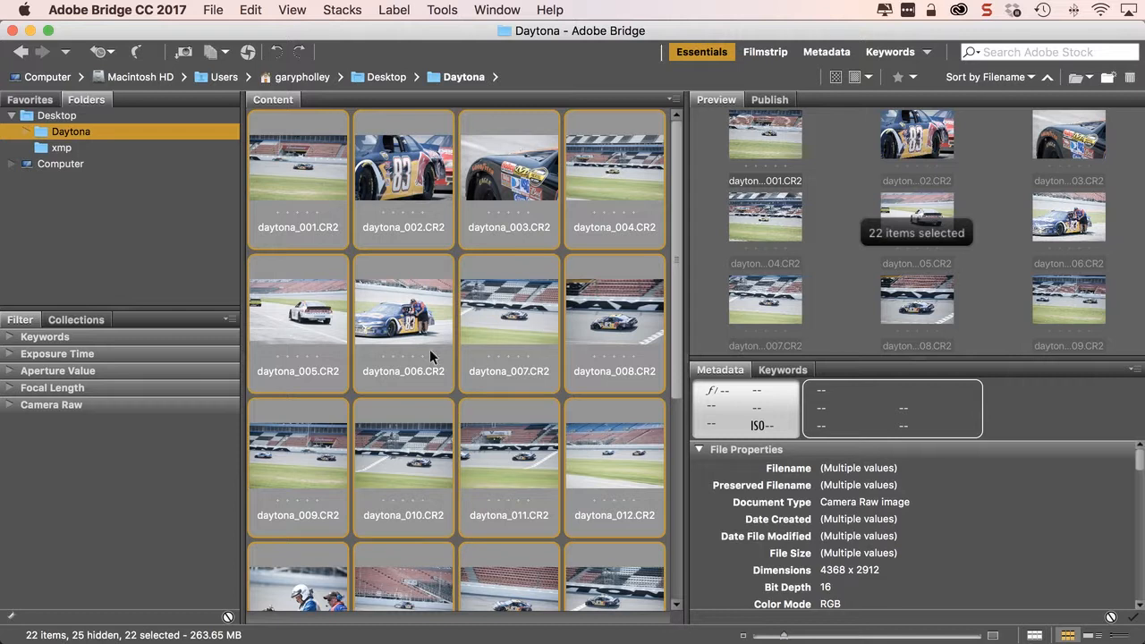
Compare the previews of daytona_007.CR2 and daytona_008.CR2 by switching back and forth between them.
left_click(533, 325)
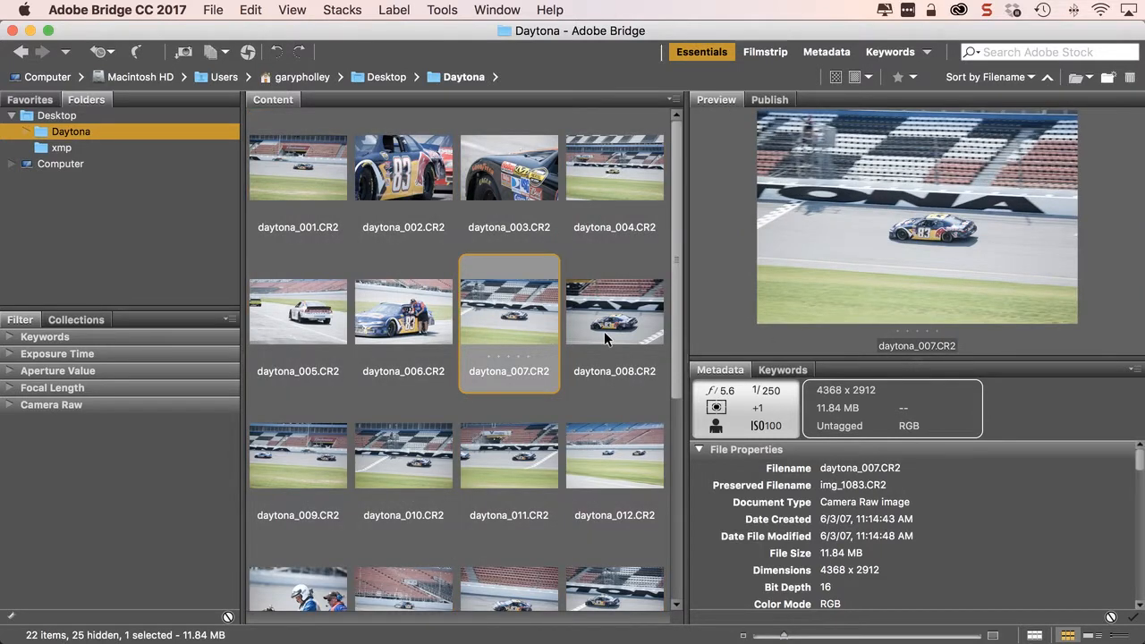
left_click(604, 331)
key("Left")
key("Right")
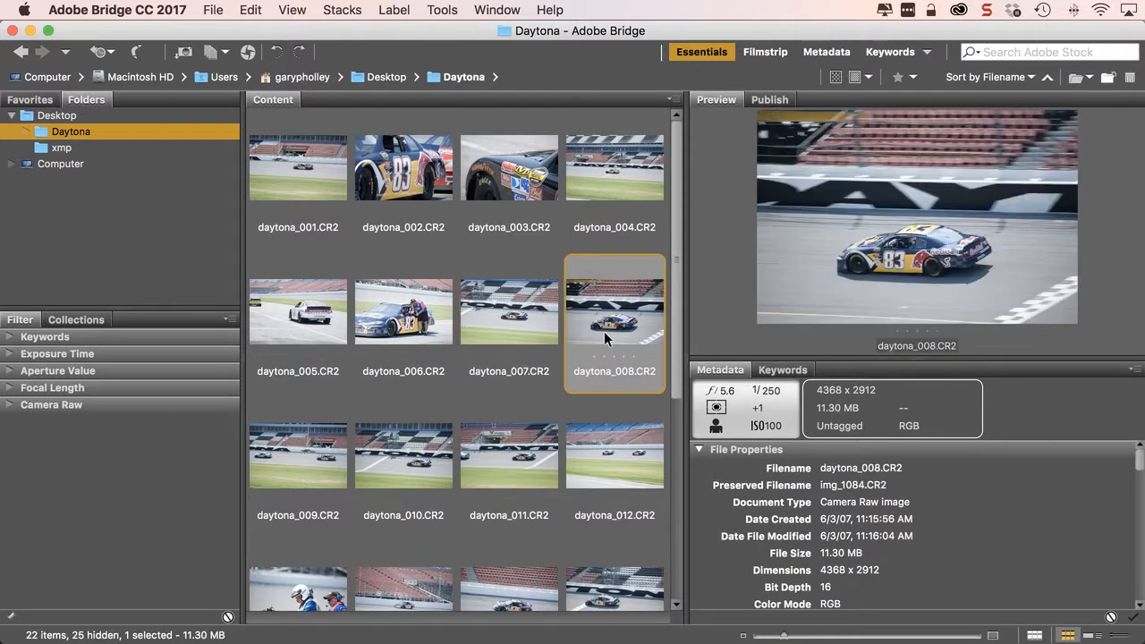
key("Left")
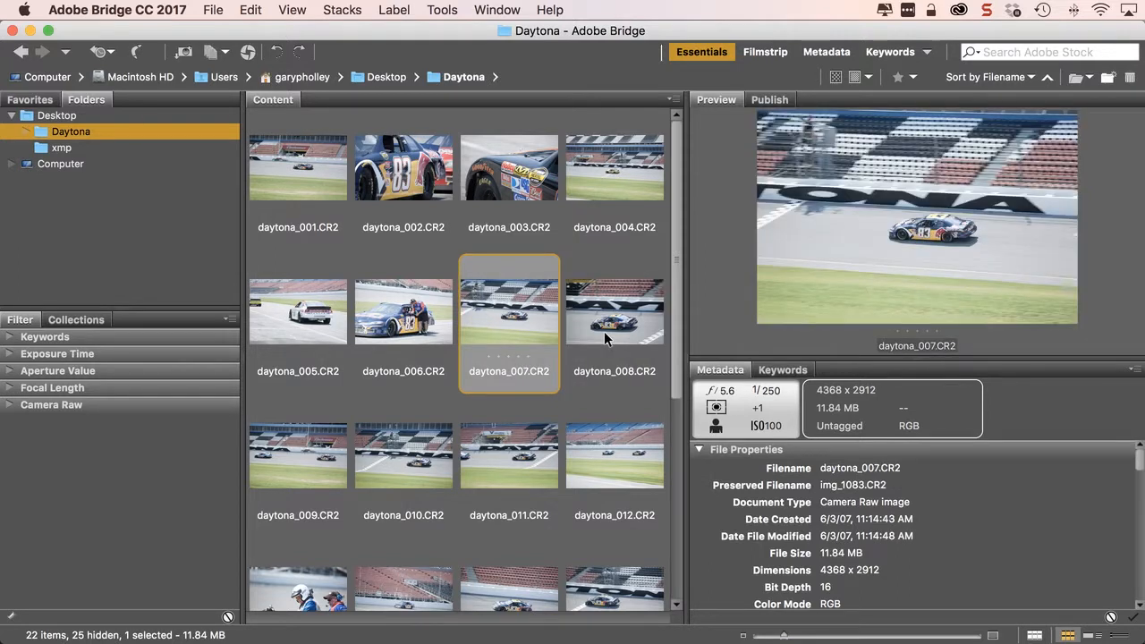
key("Right")
key("Left")
key("Right")
key("Left")
Go back through the images above to select daytona_001.CR2.
key("Up")
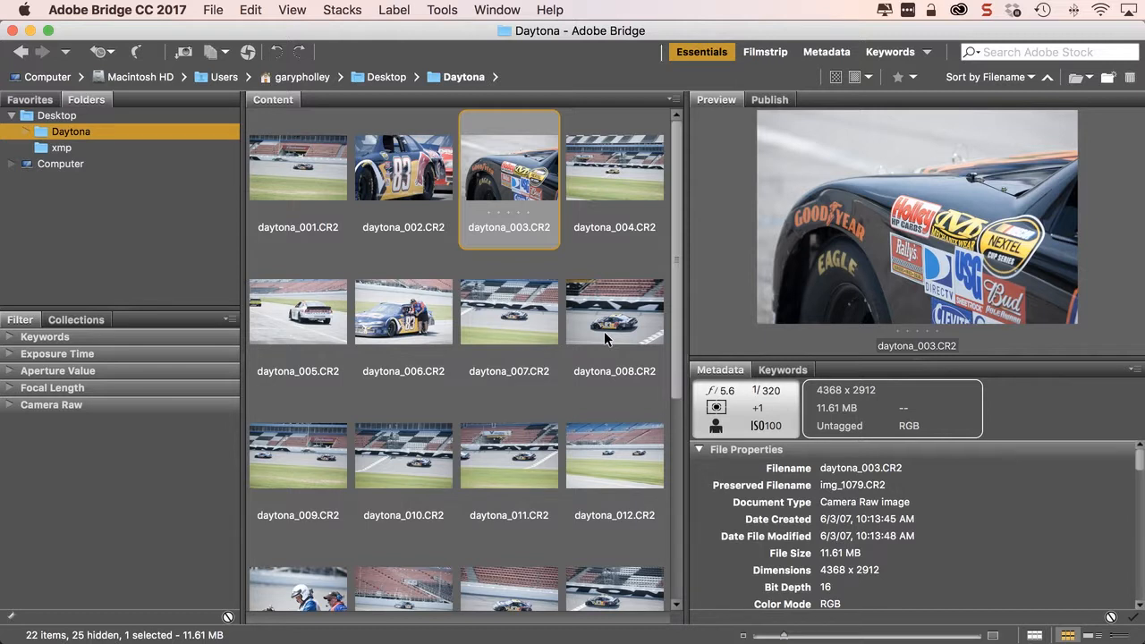
key("Left")
key("Left")
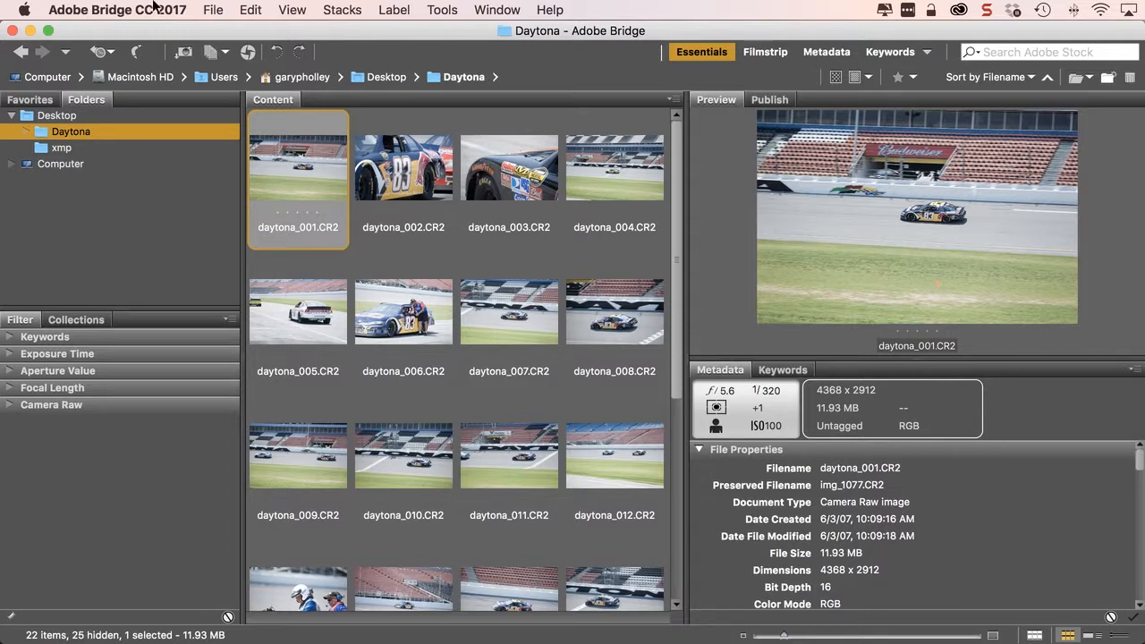
Review the available view and preview modes with daytona_001.CR2 selected.
left_click(290, 9)
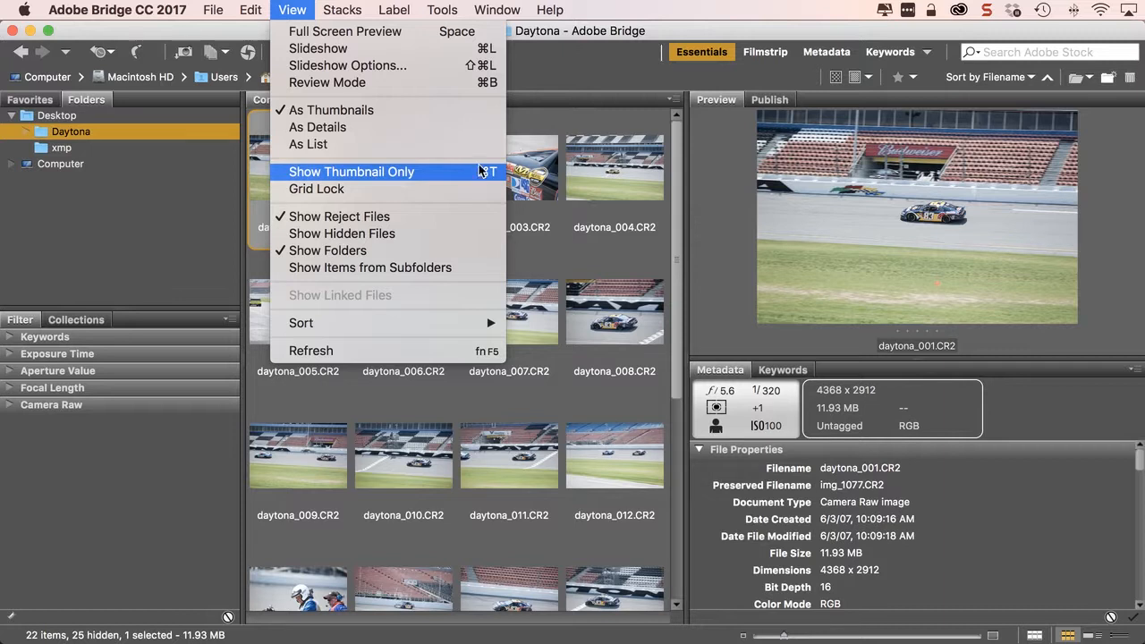
left_click(286, 7)
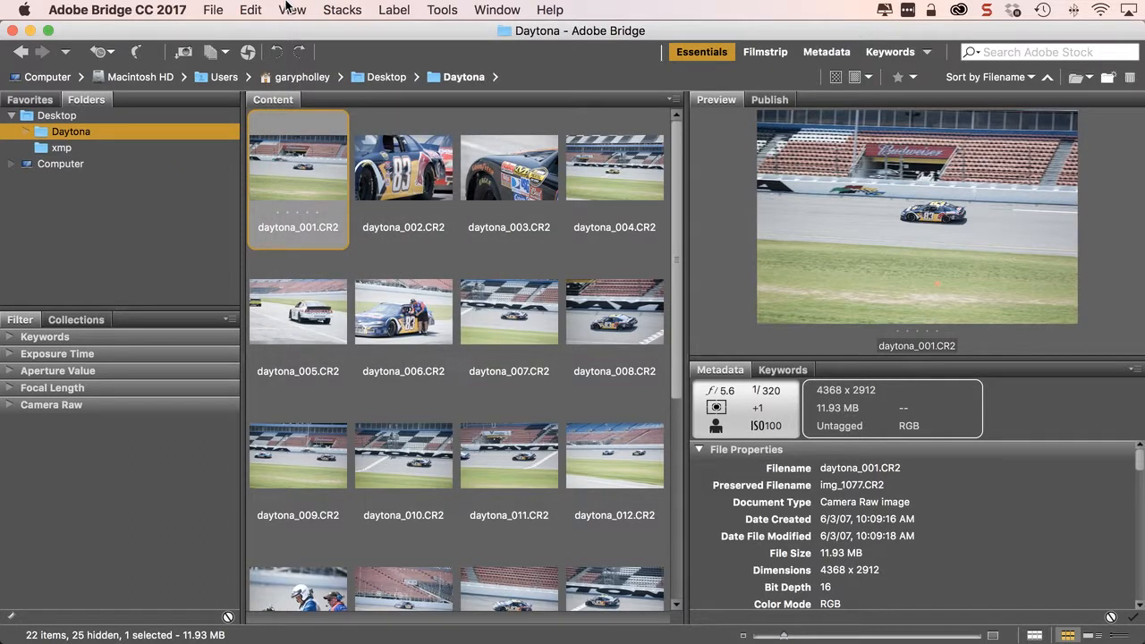
left_click(286, 7)
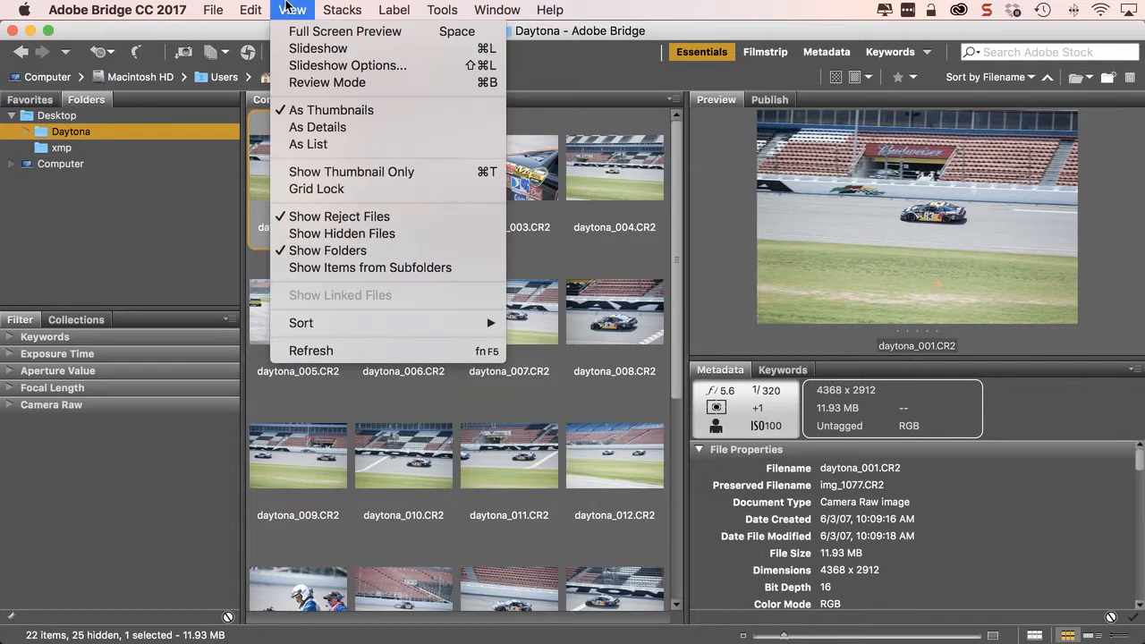